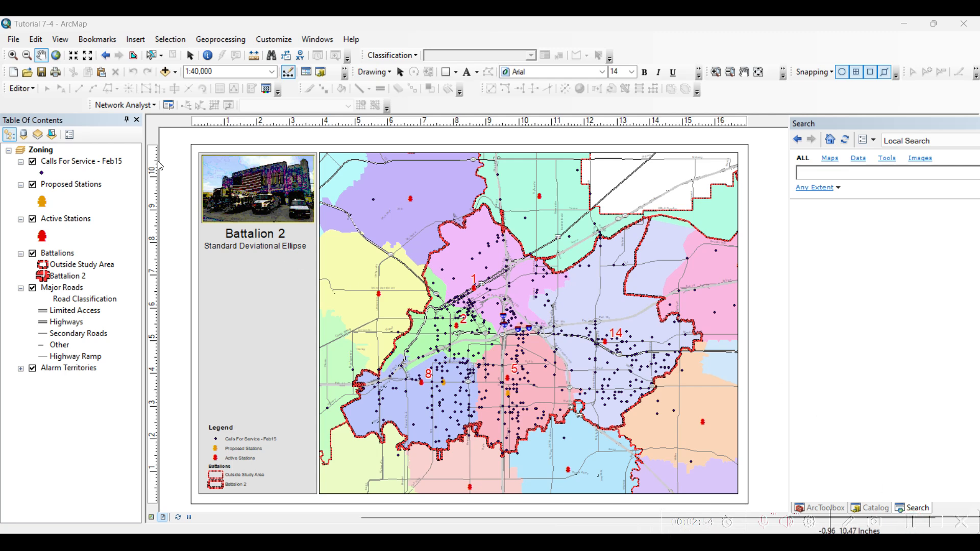
Hide the Calls For Service - Feb15 and Proposed Stations layers on the map.
{"action": "left_click", "coordinate": [47, 162]}
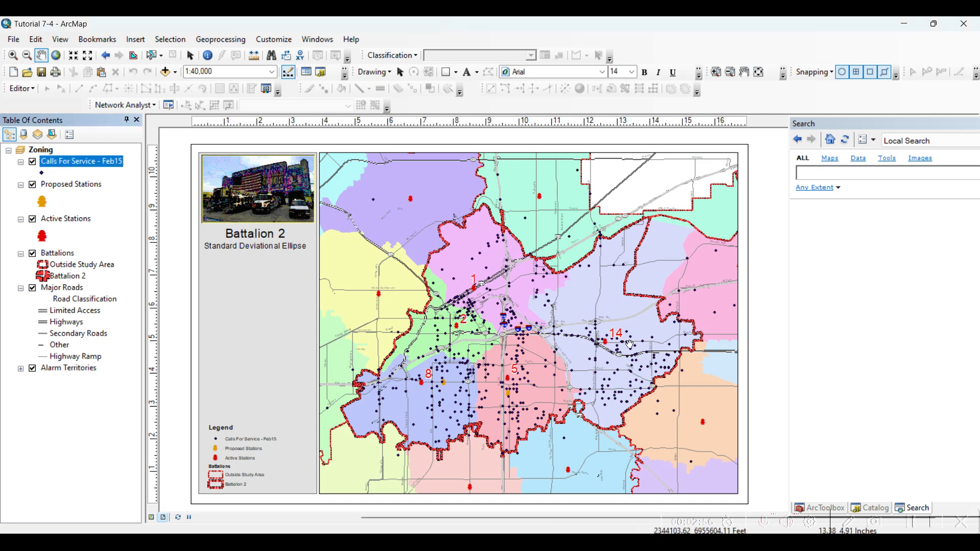
{"action": "left_click", "coordinate": [35, 164]}
{"action": "left_click", "coordinate": [34, 186]}
{"action": "left_click", "coordinate": [56, 220]}
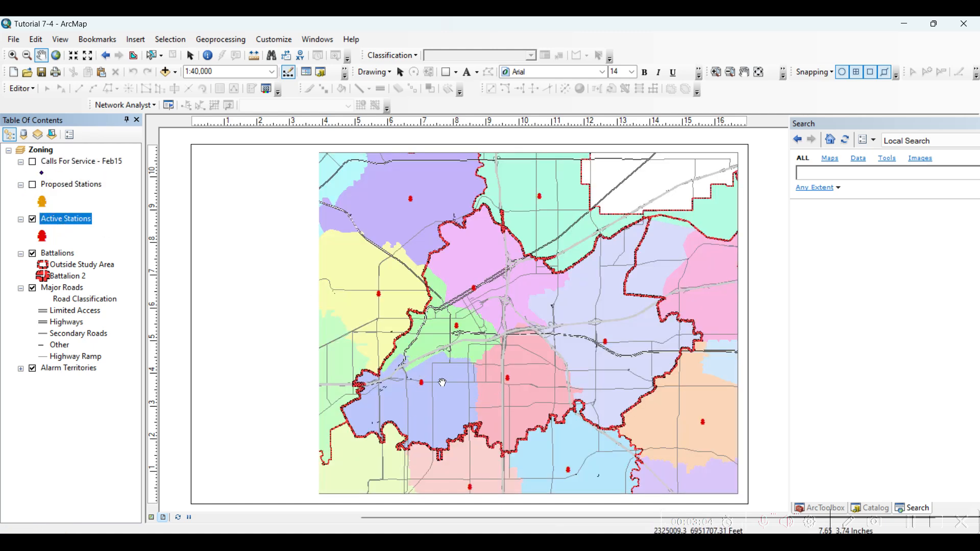
{"action": "left_click", "coordinate": [81, 371]}
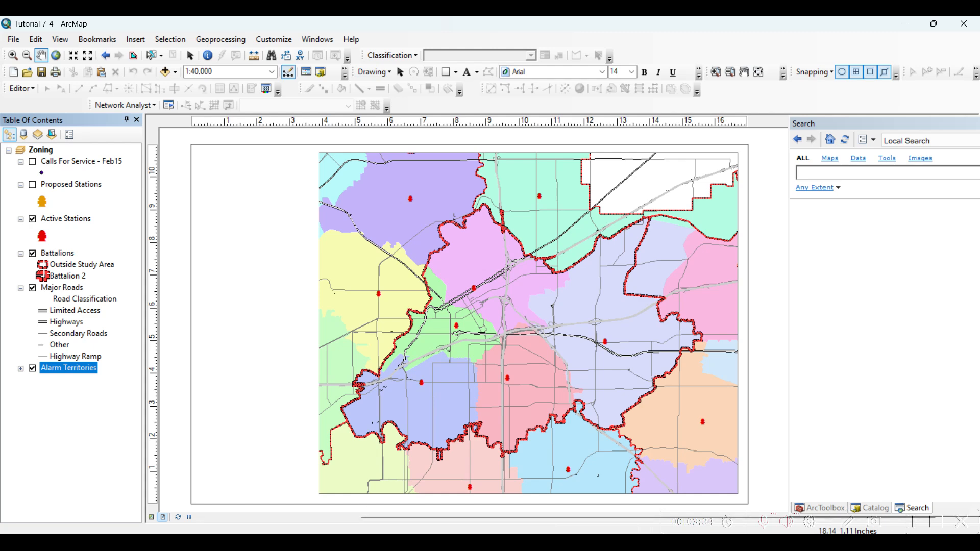
Search for Directional Distribution and open the standard deviational ellipse tool.
{"action": "left_click", "coordinate": [912, 527]}
{"action": "left_click", "coordinate": [836, 178]}
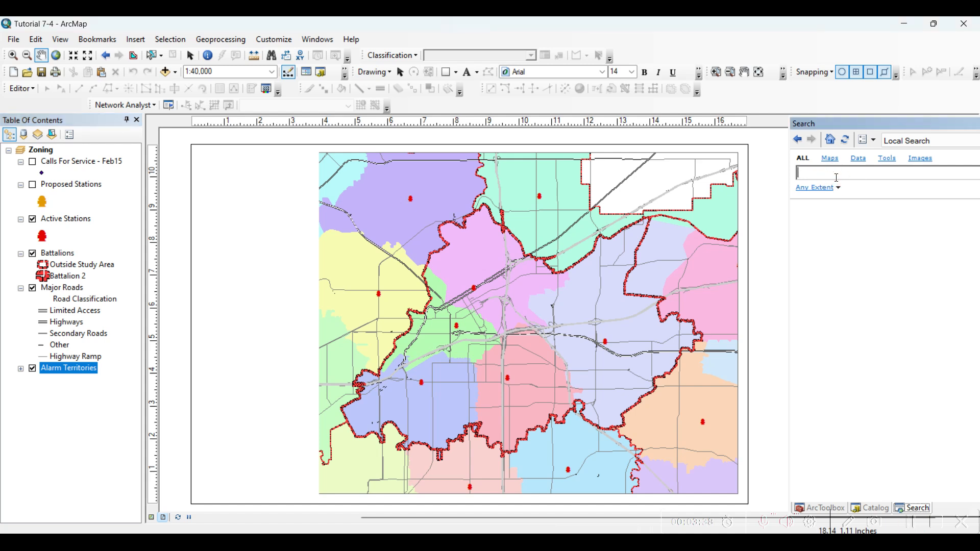
{"action": "type", "text": "Directional Distribution"}
{"action": "key", "text": "Return"}
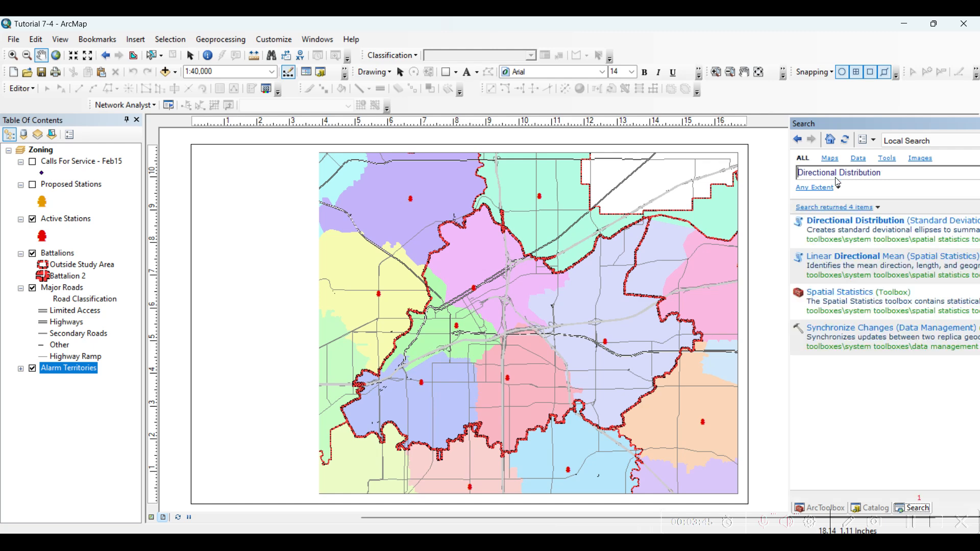
{"action": "left_click", "coordinate": [845, 221]}
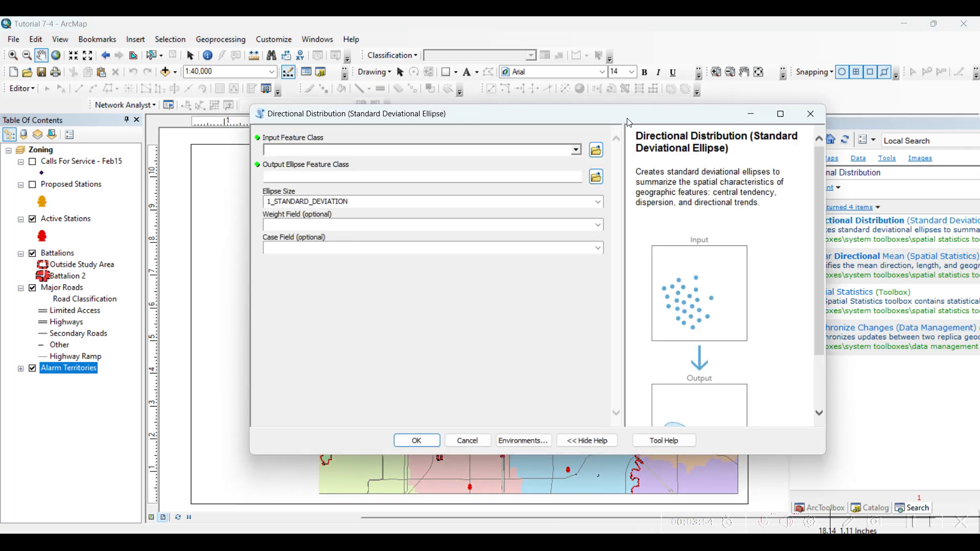
Examine the Directional Distribution tool's description and its input and output illustration.
{"action": "left_click_drag", "start_coordinate": [628, 119], "coordinate": [462, 101]}
{"action": "scroll", "coordinate": [569, 306], "scroll_direction": "down", "scroll_amount": 3}
{"action": "scroll", "coordinate": [570, 304], "scroll_direction": "up", "scroll_amount": 3}
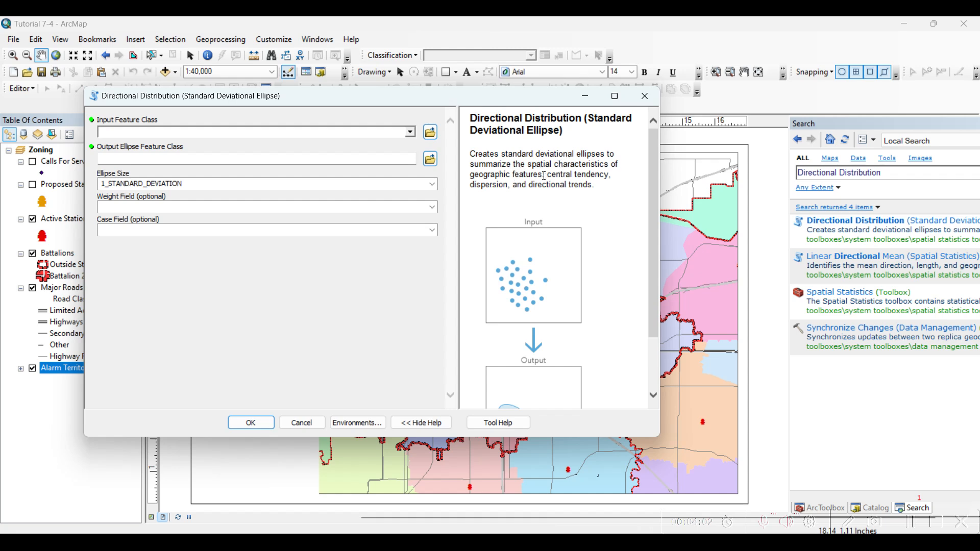
{"action": "left_click_drag", "start_coordinate": [550, 175], "coordinate": [616, 175]}
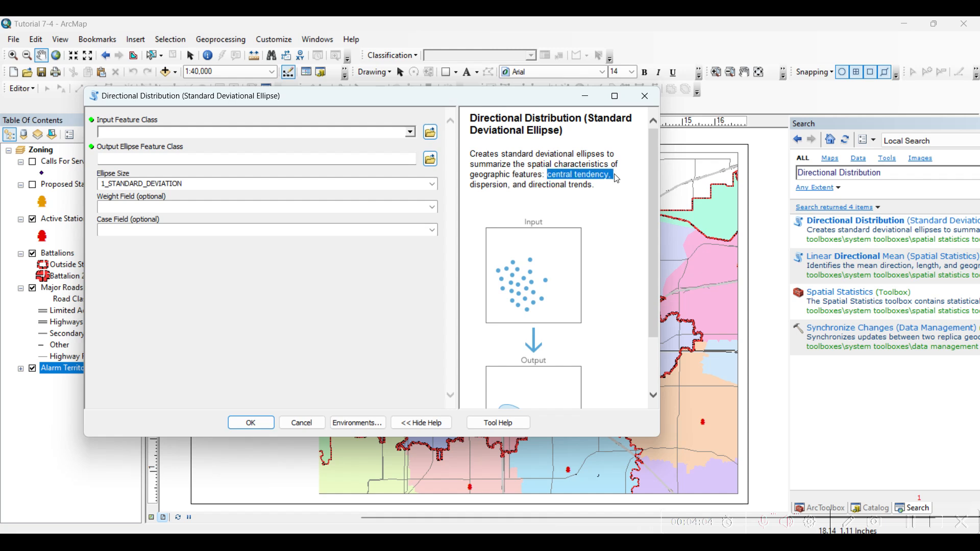
{"action": "left_click", "coordinate": [580, 189]}
{"action": "left_click_drag", "start_coordinate": [580, 189], "coordinate": [551, 179]}
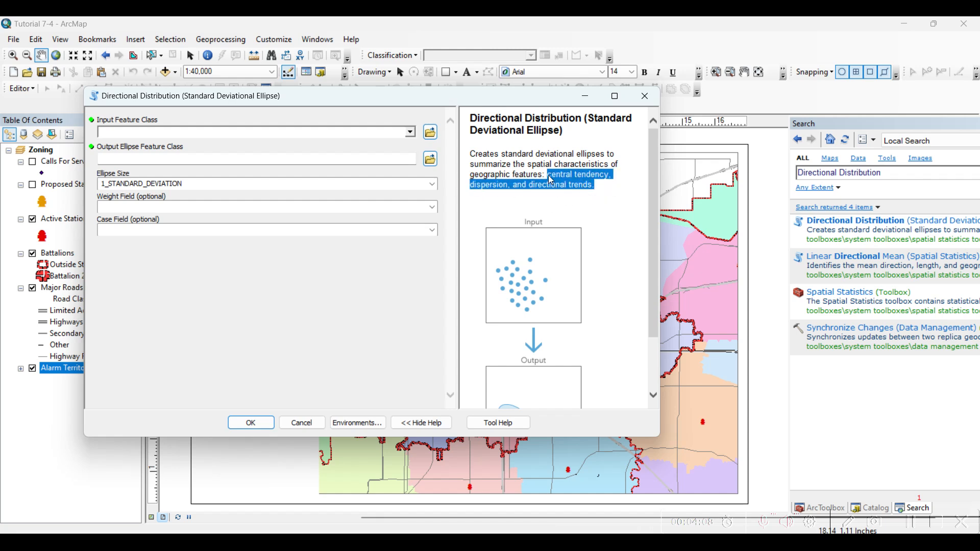
{"action": "scroll", "coordinate": [546, 191], "scroll_direction": "down", "scroll_amount": 3}
{"action": "scroll", "coordinate": [574, 217], "scroll_direction": "up", "scroll_amount": 3}
{"action": "left_click_drag", "start_coordinate": [452, 437], "coordinate": [452, 417]}
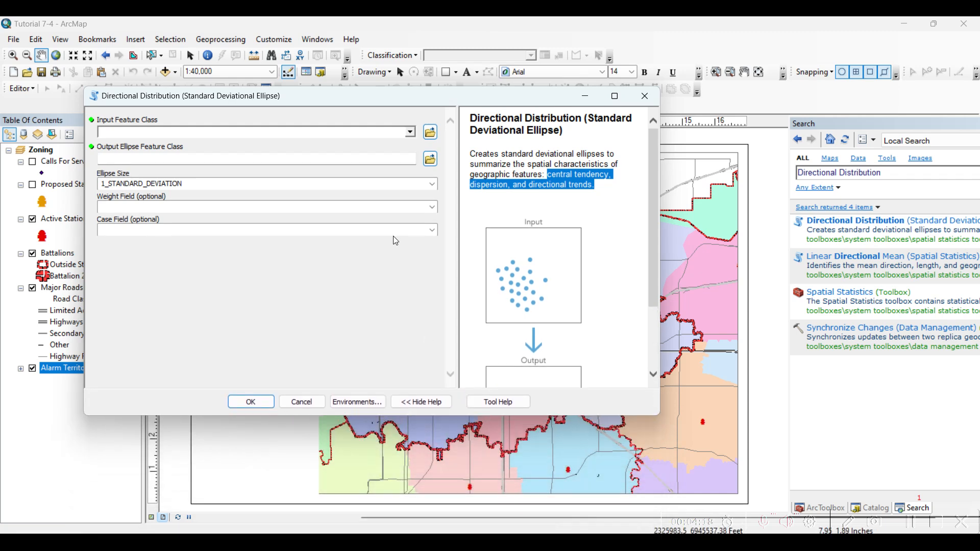
Set Calls For Service - Feb15 as the input feature class and save the output ellipses as Directional_Distr1 in Default.gdb.
{"action": "left_click", "coordinate": [411, 133]}
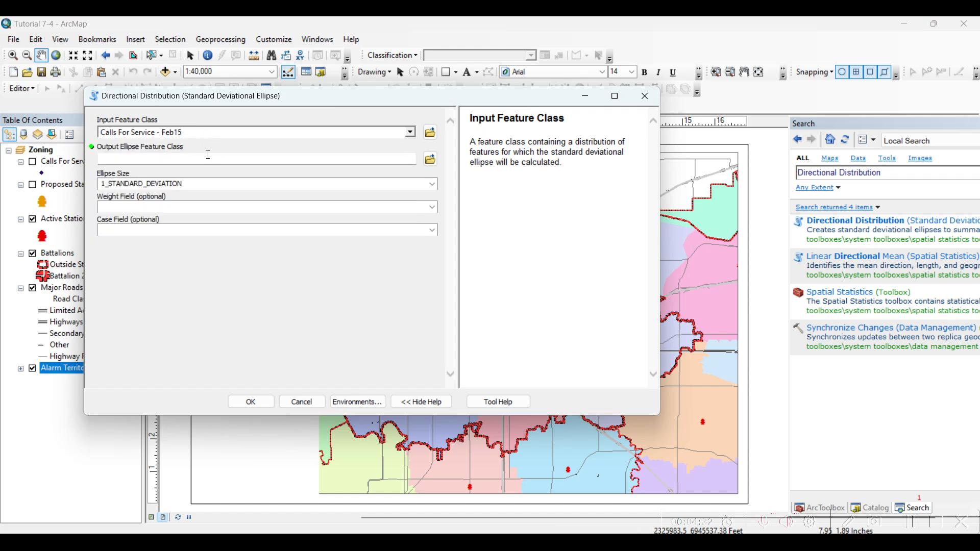
{"action": "left_click", "coordinate": [210, 159]}
{"action": "left_click", "coordinate": [432, 159]}
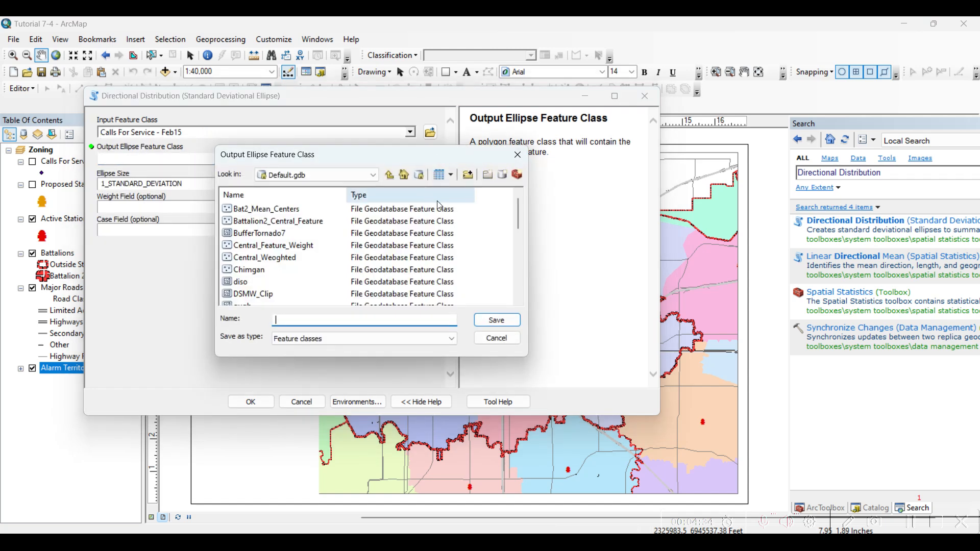
{"action": "type", "text": "Directional_Distr_"}
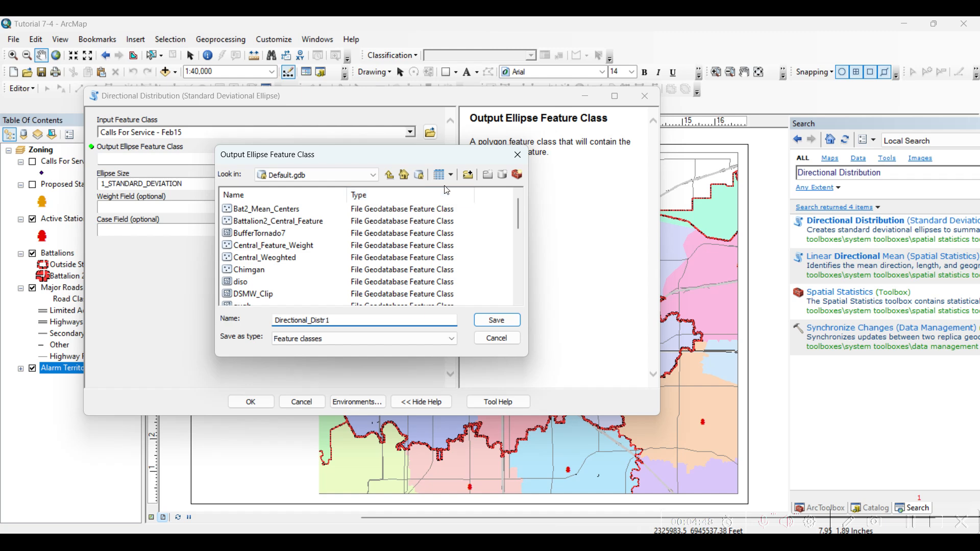
{"action": "left_click", "coordinate": [494, 321]}
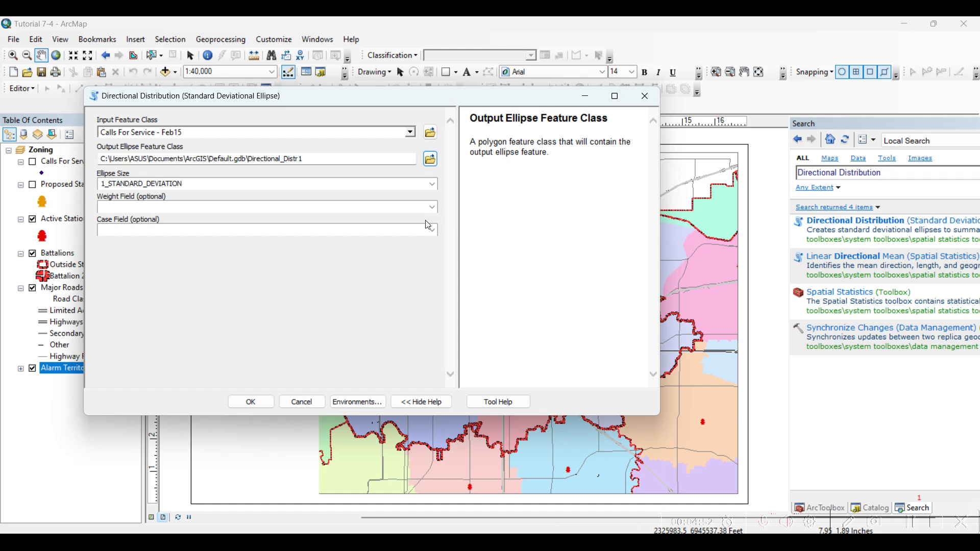
Set the case field to station, keep the ellipse size at 1_STANDARD_DEVIATION, and run the Directional Distribution tool.
{"action": "left_click", "coordinate": [433, 230]}
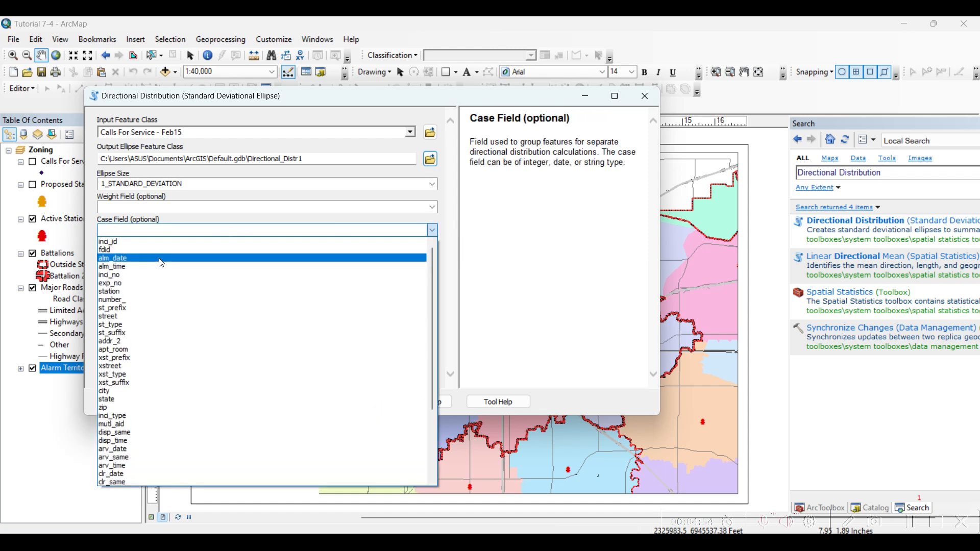
{"action": "left_click", "coordinate": [147, 295]}
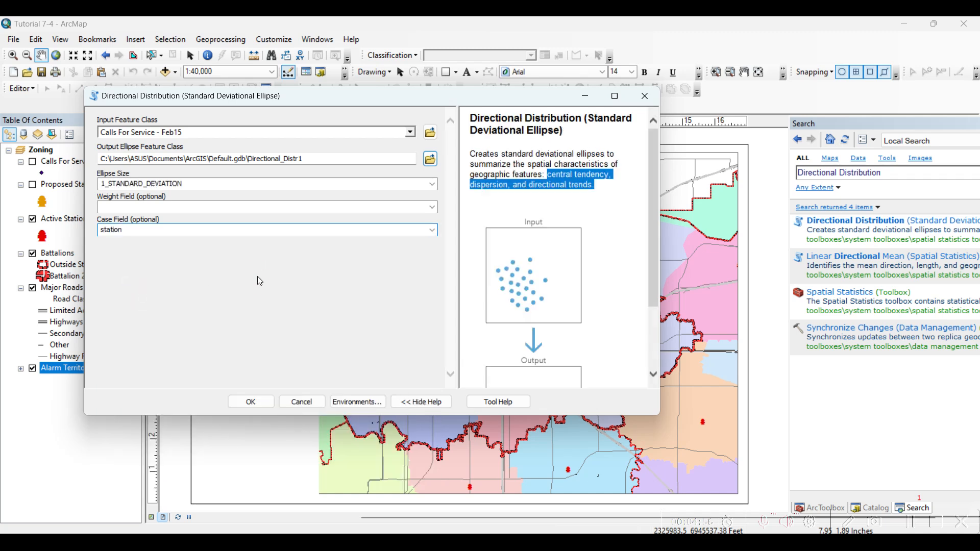
{"action": "left_click", "coordinate": [196, 184]}
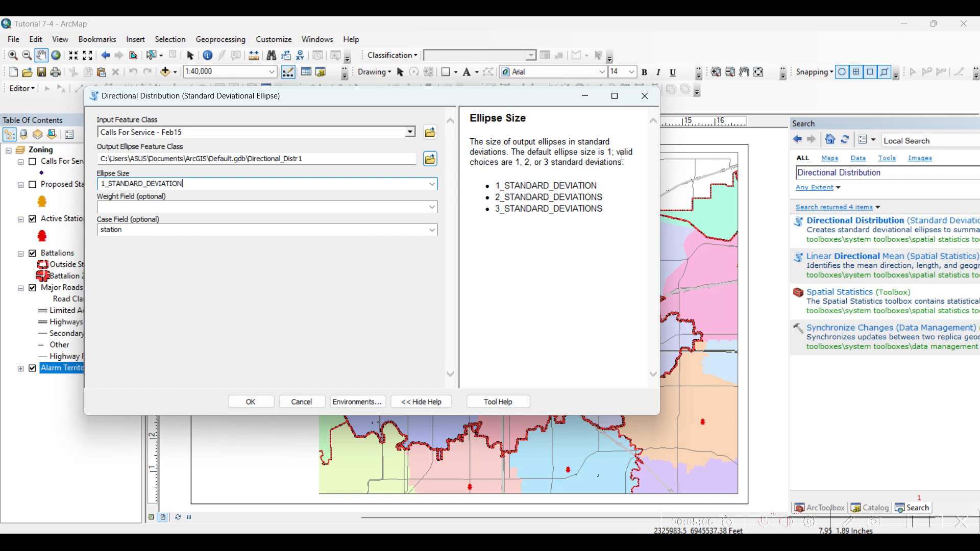
{"action": "left_click_drag", "start_coordinate": [618, 152], "coordinate": [631, 152]}
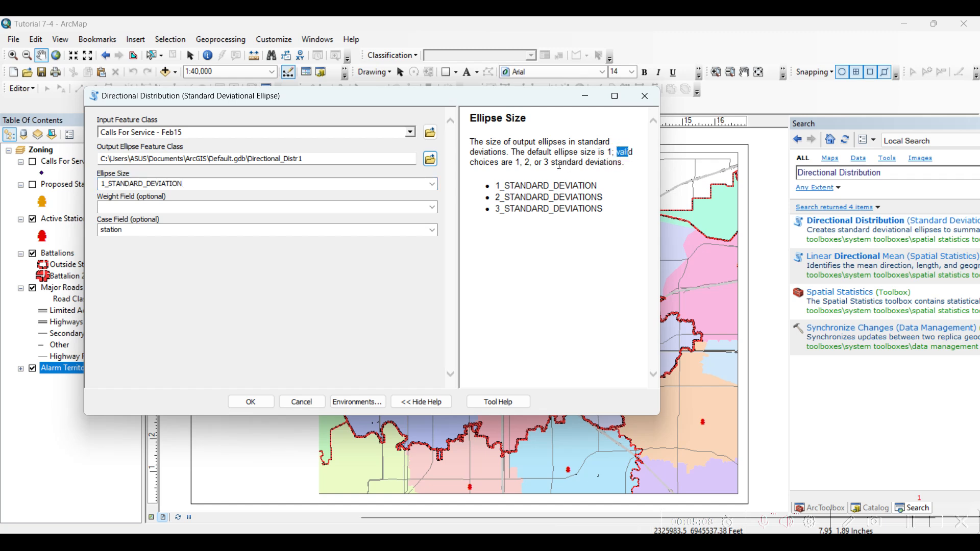
{"action": "left_click", "coordinate": [431, 188]}
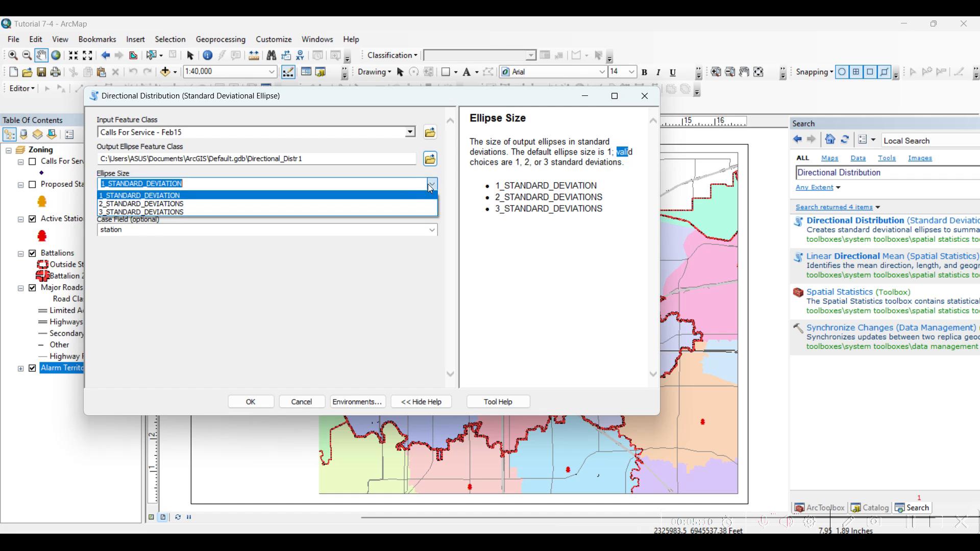
{"action": "left_click", "coordinate": [431, 188]}
{"action": "left_click_drag", "start_coordinate": [491, 186], "coordinate": [590, 183]}
{"action": "left_click", "coordinate": [626, 213]}
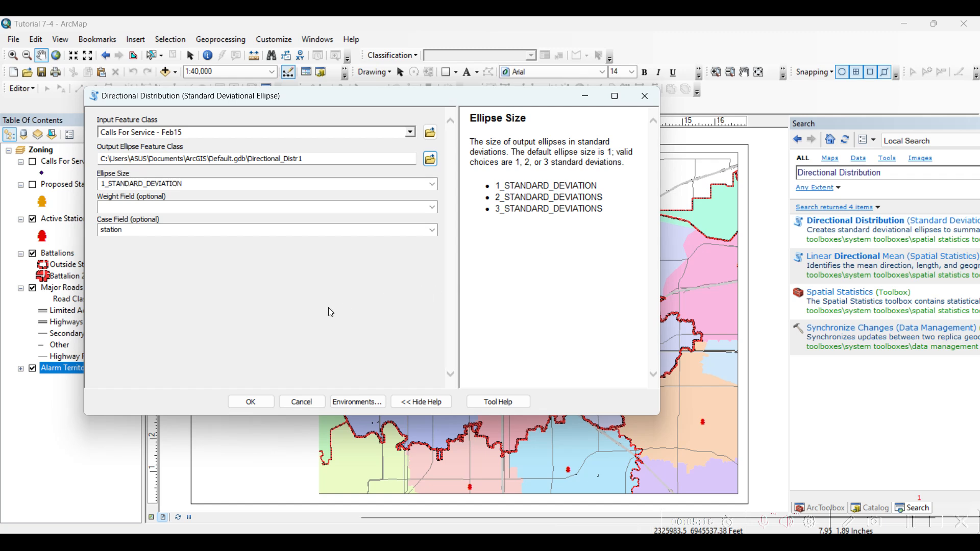
{"action": "left_click", "coordinate": [258, 404]}
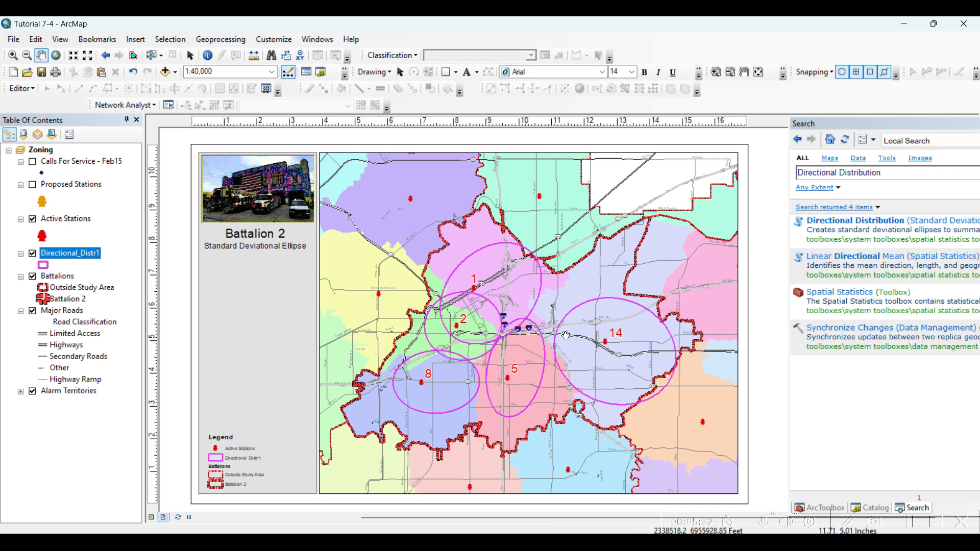
Show the Calls For Service - Feb15 layer on the map again.
{"action": "left_click", "coordinate": [32, 161]}
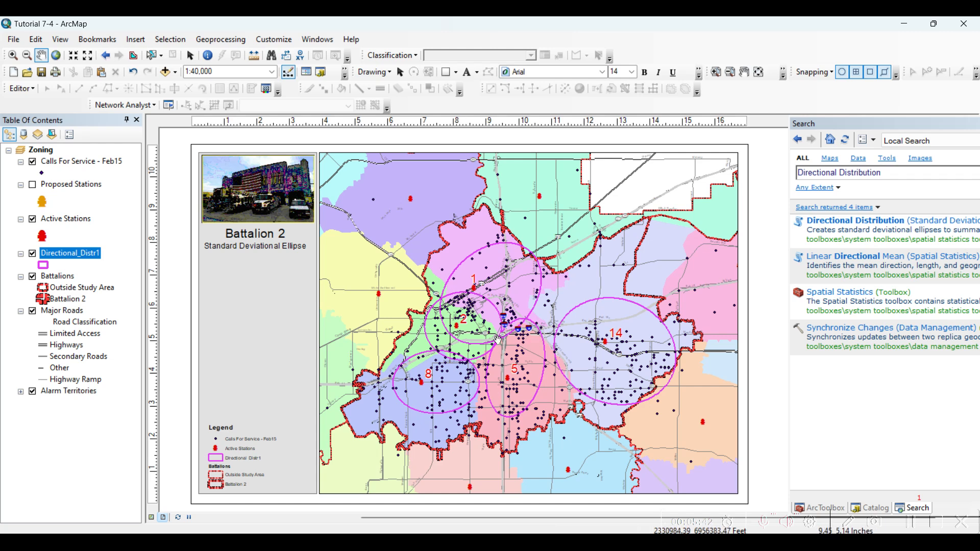
Reread the Directional Distribution tool's description and examine how the station ellipses fit the call points on the map.
{"action": "left_click", "coordinate": [836, 227]}
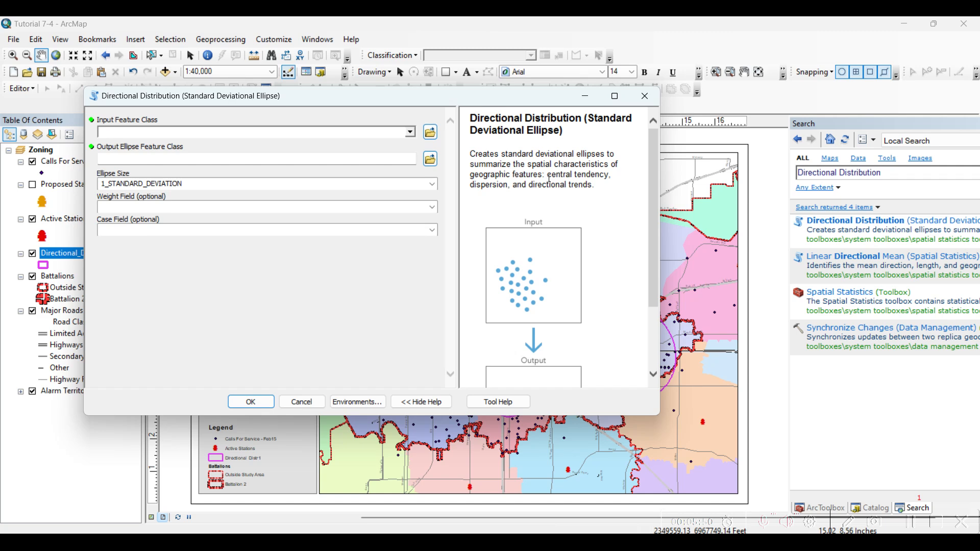
{"action": "left_click_drag", "start_coordinate": [550, 176], "coordinate": [594, 174]}
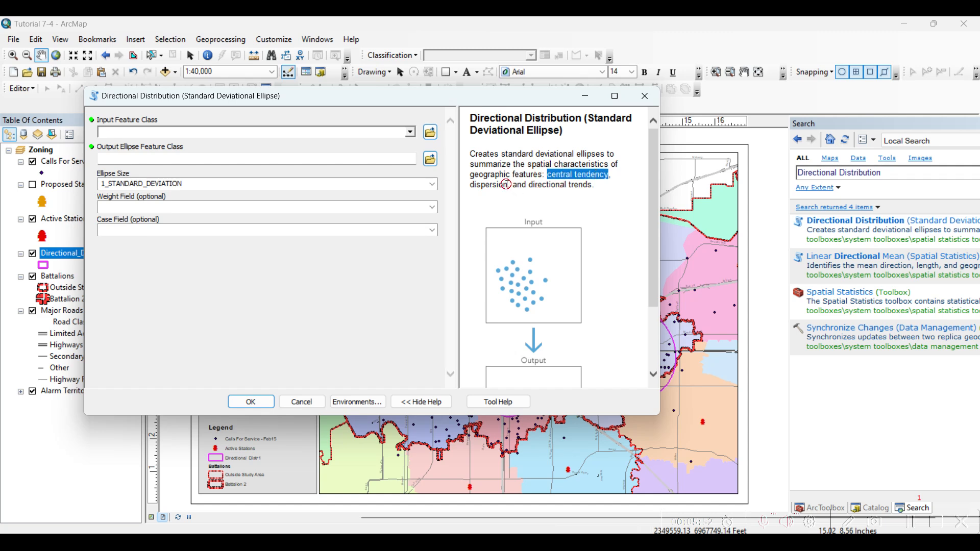
{"action": "left_click_drag", "start_coordinate": [507, 184], "coordinate": [469, 185]}
{"action": "left_click", "coordinate": [645, 96]}
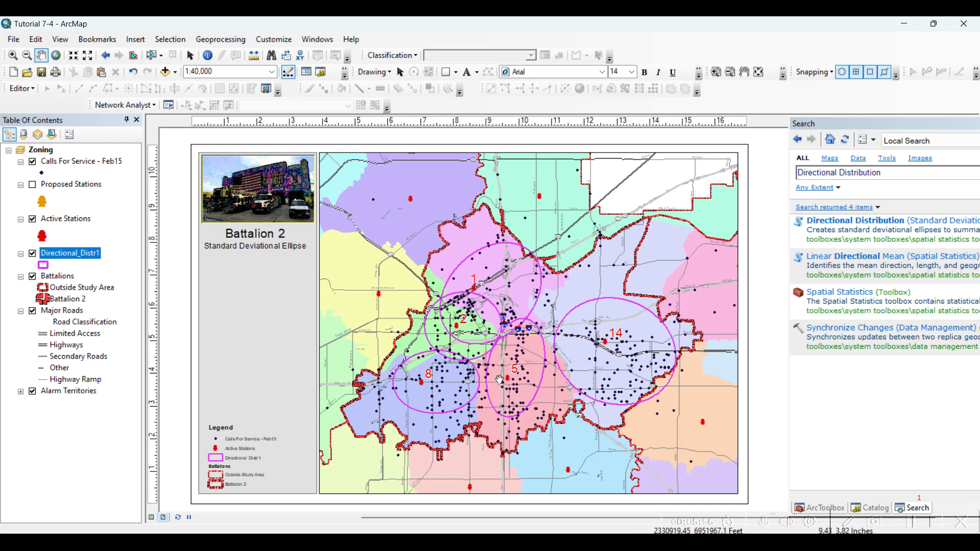
{"action": "scroll", "coordinate": [506, 383], "scroll_direction": "up", "scroll_amount": 2}
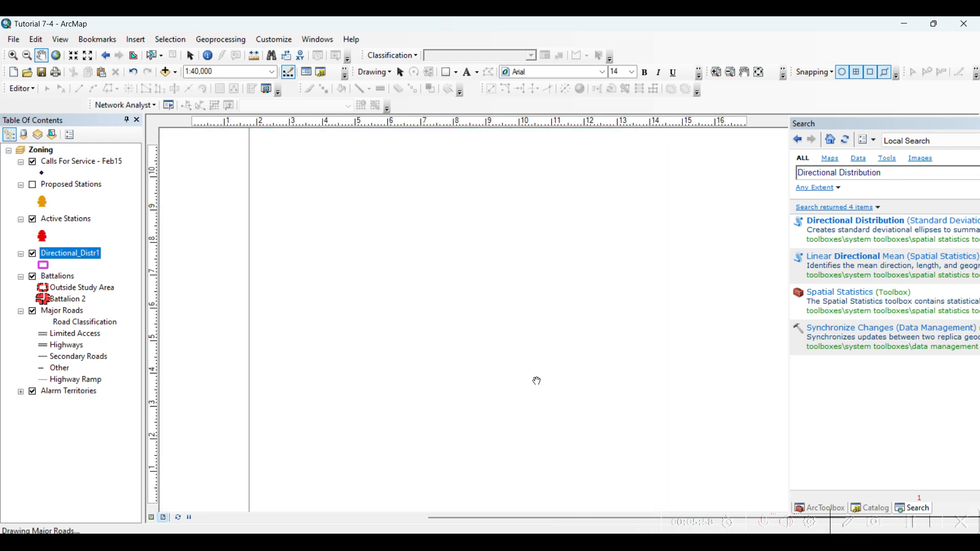
{"action": "scroll", "coordinate": [540, 380], "scroll_direction": "up", "scroll_amount": 2}
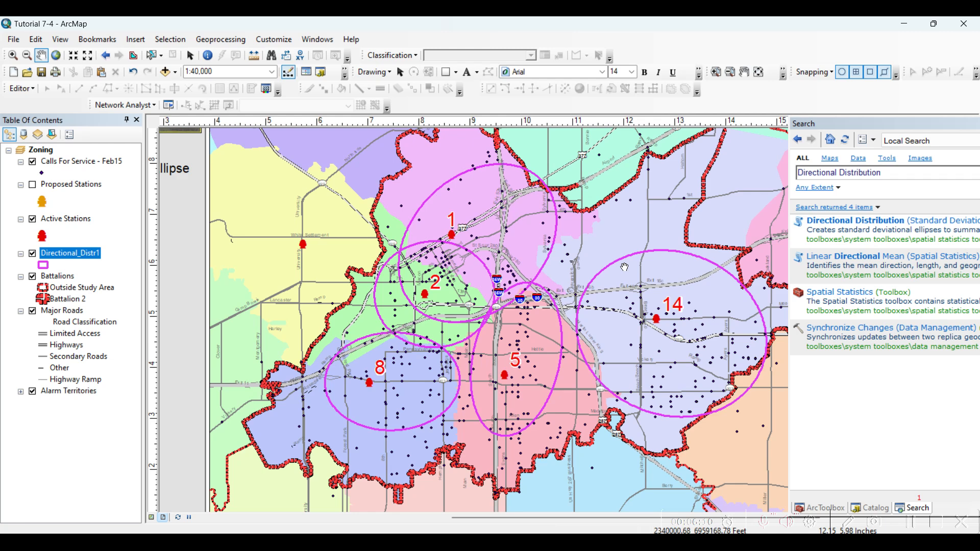
{"action": "scroll", "coordinate": [572, 349], "scroll_direction": "down", "scroll_amount": 3}
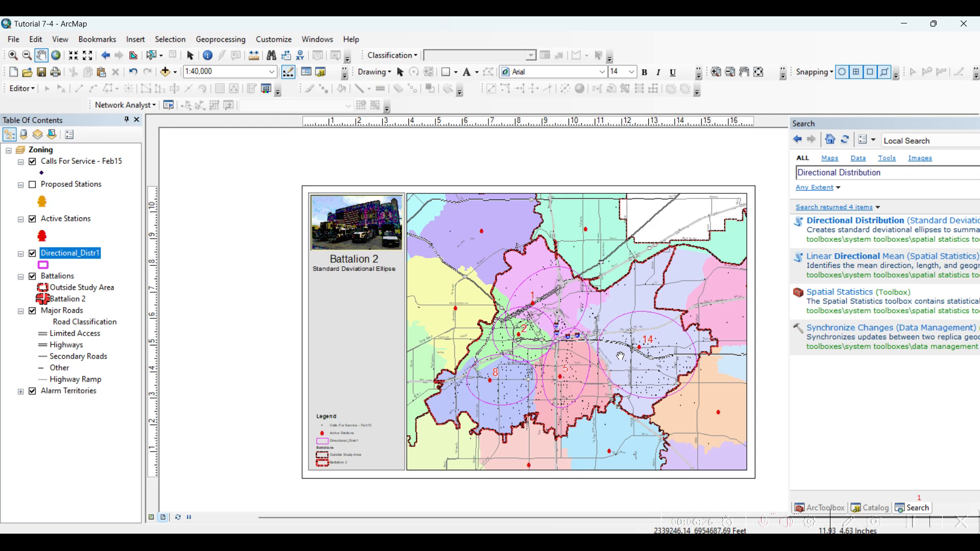
{"action": "scroll", "coordinate": [582, 366], "scroll_direction": "down", "scroll_amount": 2}
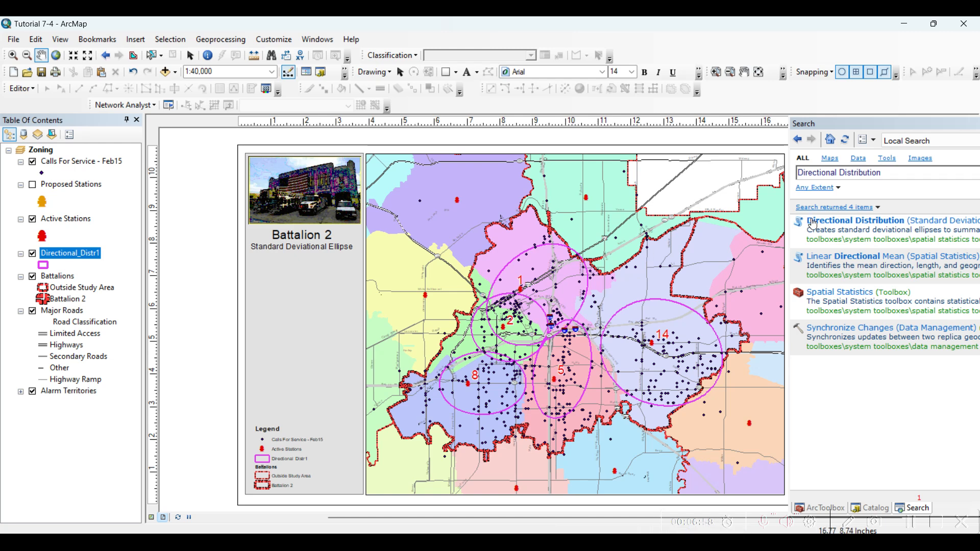
Set up another Directional Distribution run with Calls For Service - Feb15 as input and Directional_Distrb2 in Default.gdb as output.
{"action": "left_click", "coordinate": [829, 225]}
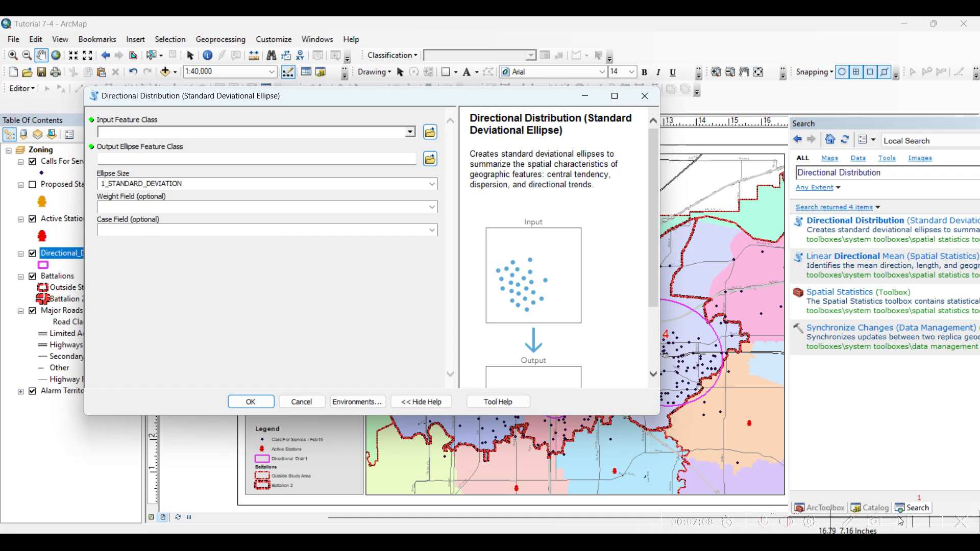
{"action": "left_click", "coordinate": [411, 134]}
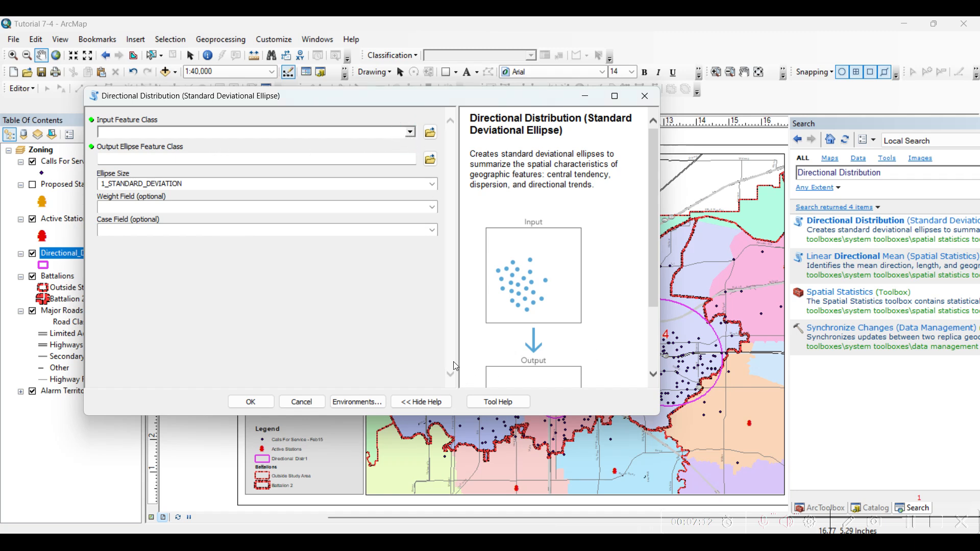
{"action": "left_click_drag", "start_coordinate": [353, 96], "coordinate": [438, 110]}
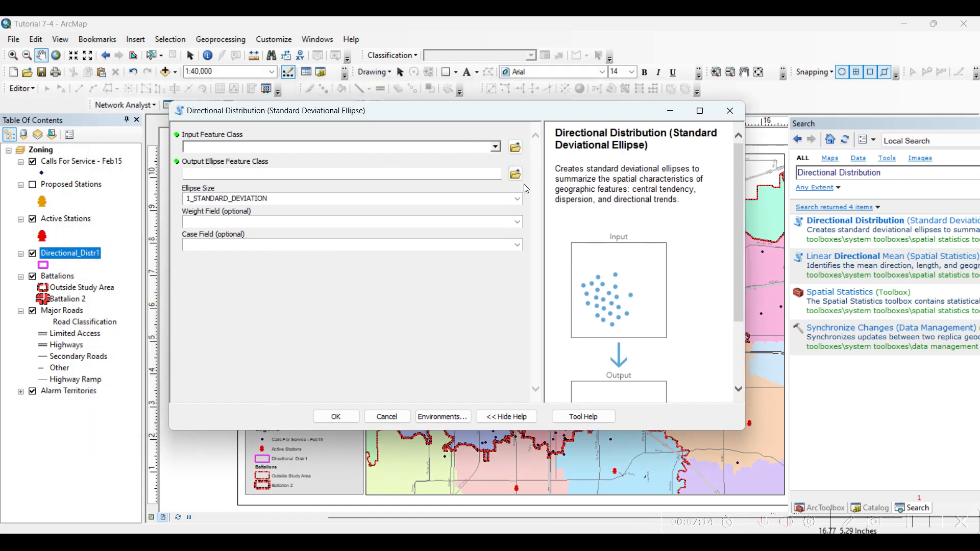
{"action": "left_click", "coordinate": [495, 147]}
{"action": "left_click", "coordinate": [490, 162]}
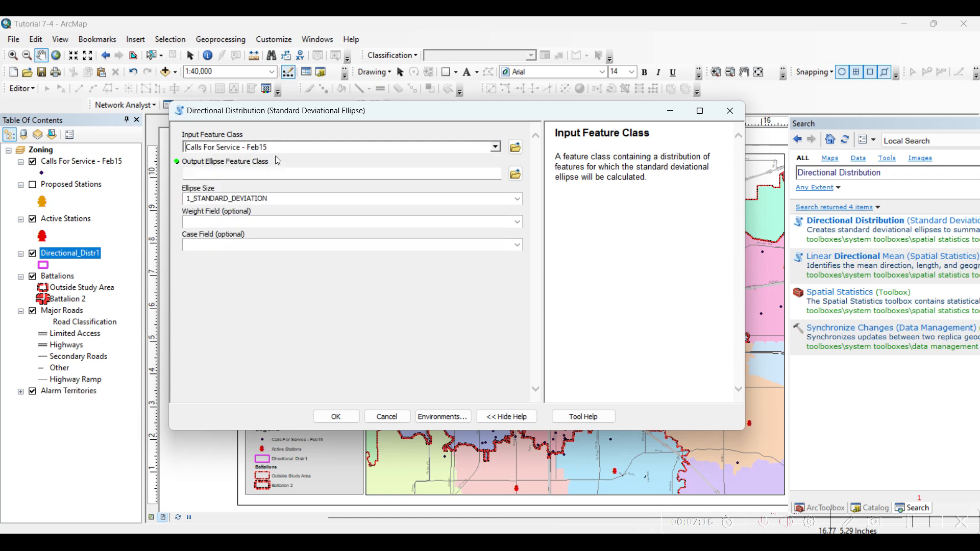
{"action": "left_click", "coordinate": [516, 174]}
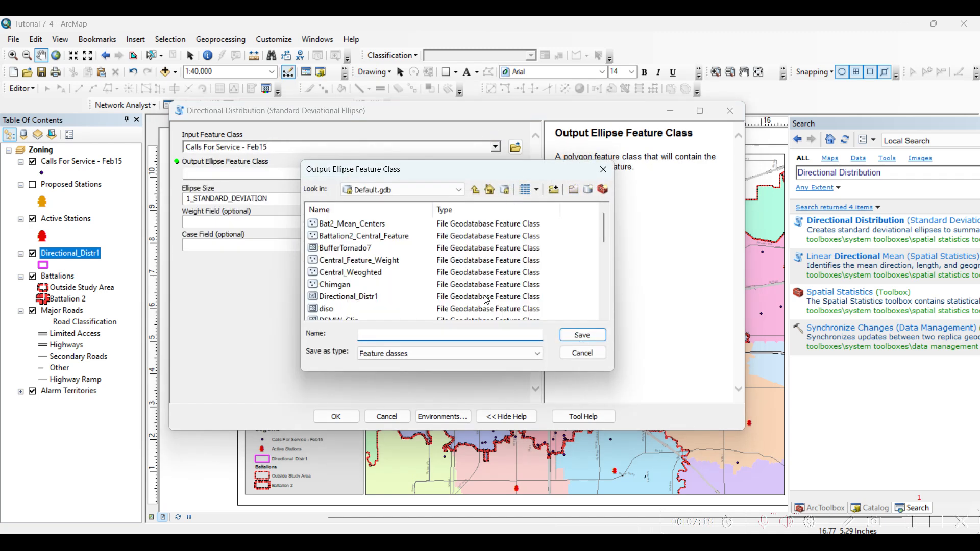
{"action": "type", "text": "Directional _Distrb2"}
{"action": "left_click", "coordinate": [597, 335]}
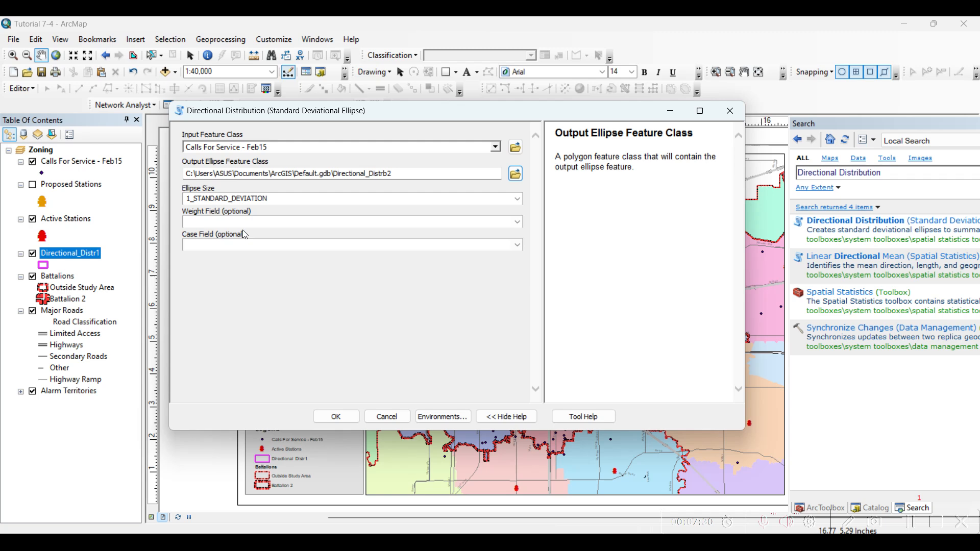
Set the weight field to FEE for the new Directional Distribution run.
{"action": "left_click", "coordinate": [258, 222]}
{"action": "left_click", "coordinate": [518, 222]}
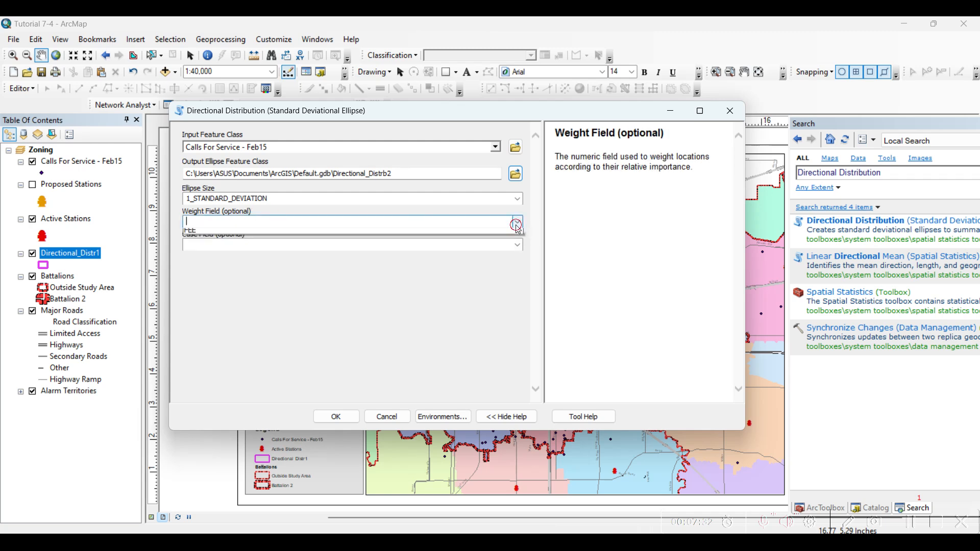
{"action": "left_click", "coordinate": [226, 298]}
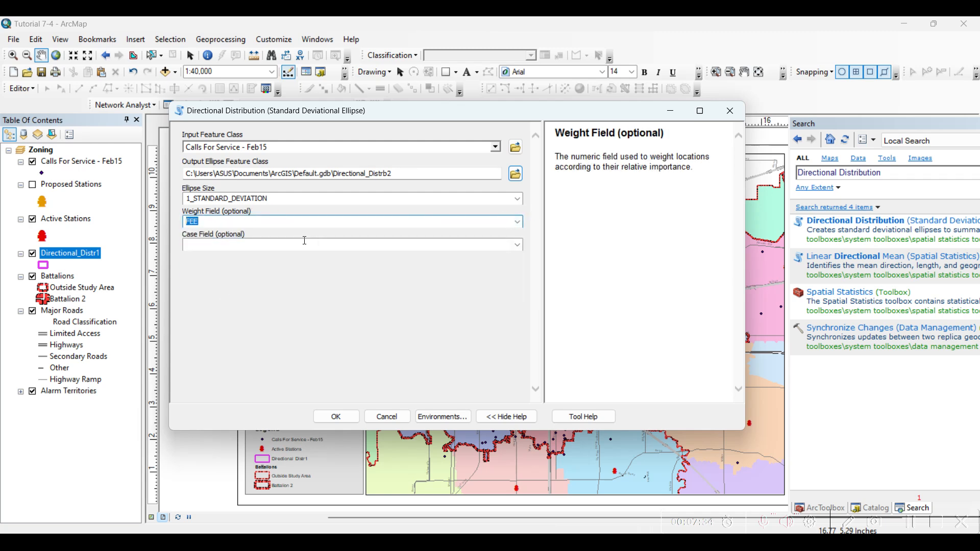
{"action": "key", "text": "Tab"}
{"action": "left_click", "coordinate": [230, 225]}
{"action": "left_click", "coordinate": [910, 524]}
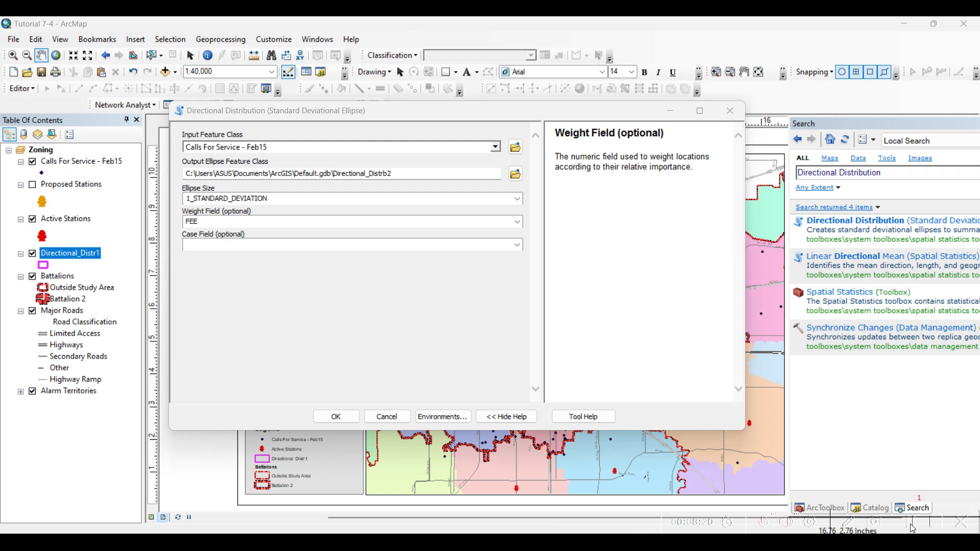
Group the ellipses by the station case field and run the Directional Distribution tool.
{"action": "left_click", "coordinate": [516, 252]}
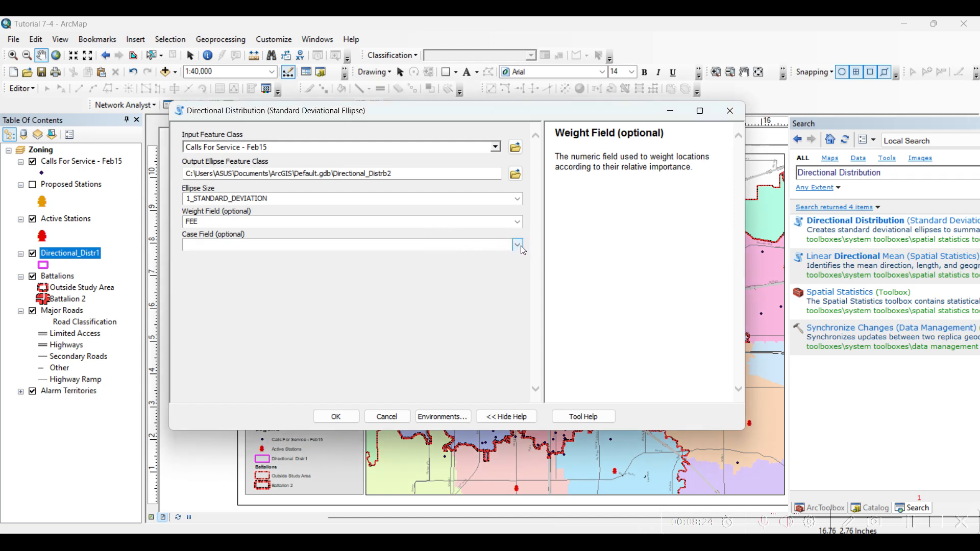
{"action": "left_click", "coordinate": [521, 248]}
{"action": "left_click", "coordinate": [521, 248]}
{"action": "left_click", "coordinate": [519, 246]}
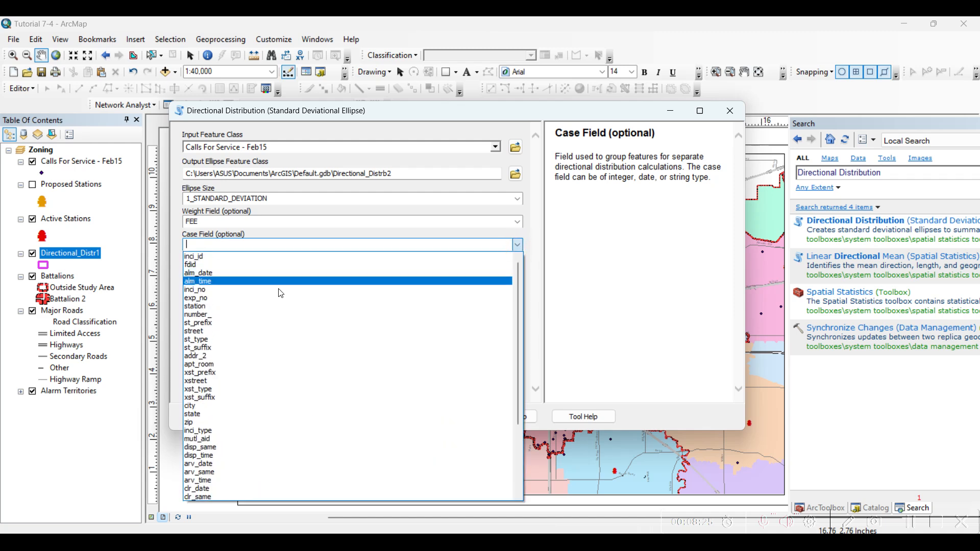
{"action": "left_click", "coordinate": [247, 306]}
{"action": "left_click", "coordinate": [310, 224]}
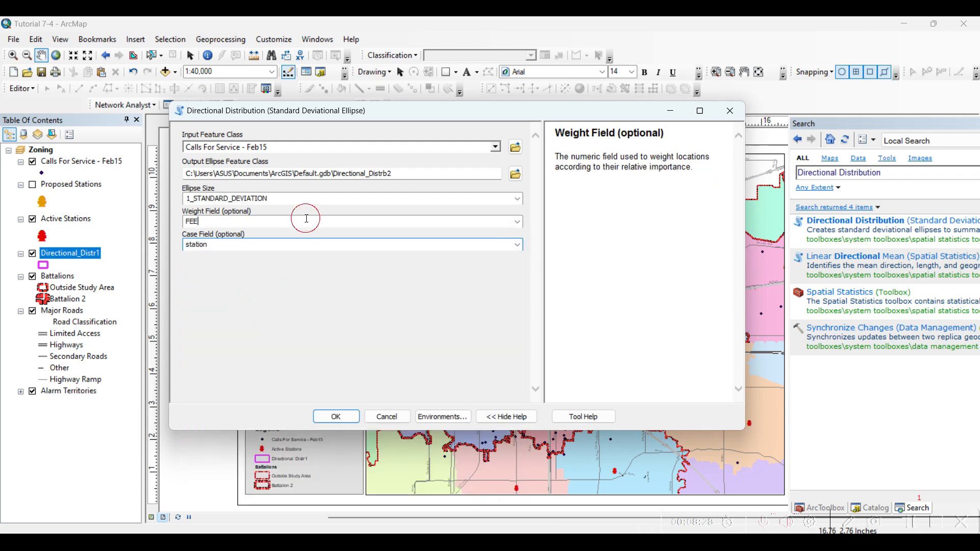
{"action": "left_click", "coordinate": [336, 416]}
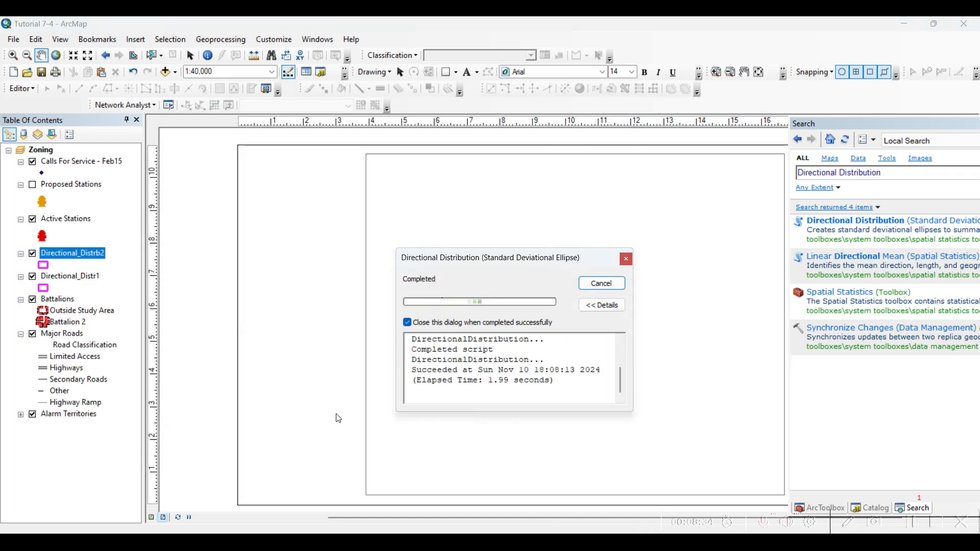
Change the outline color of the Directional_Distrb2 ellipses to yellow.
{"action": "left_click", "coordinate": [44, 265]}
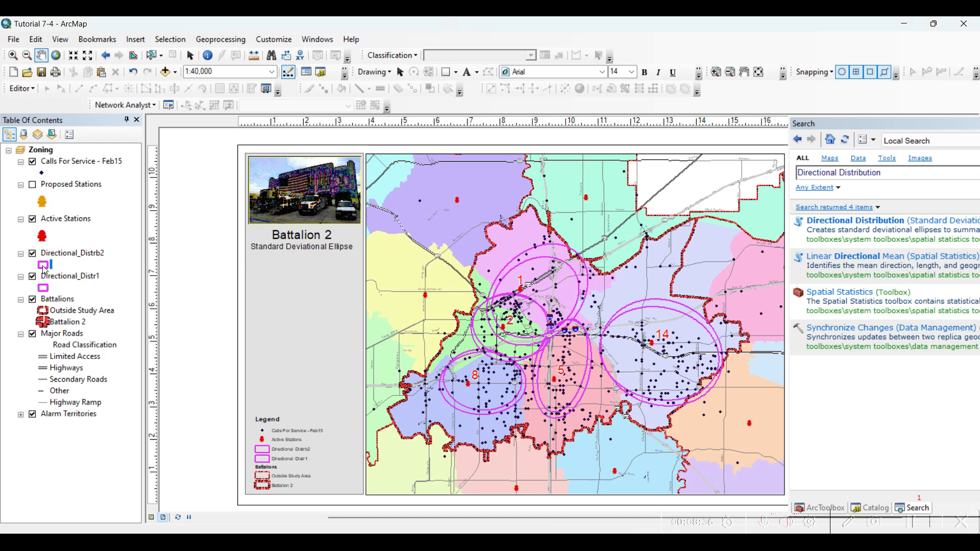
{"action": "left_click", "coordinate": [625, 282]}
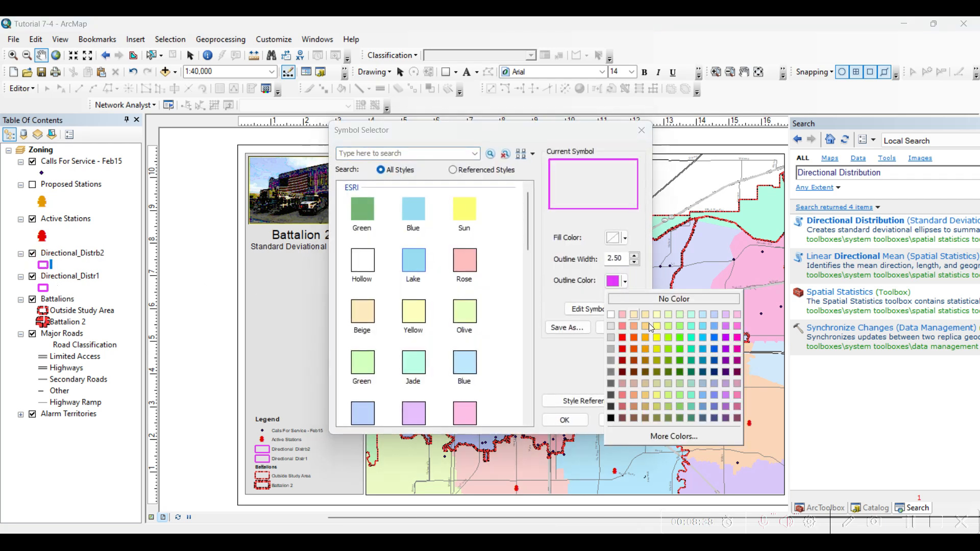
{"action": "left_click", "coordinate": [660, 335]}
{"action": "left_click", "coordinate": [555, 421]}
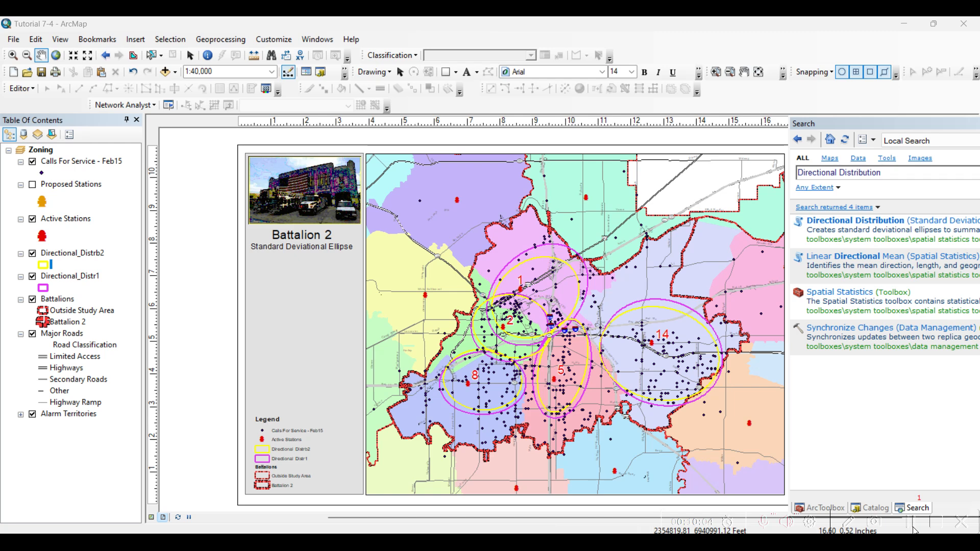
Show the Proposed Stations layer on the map and select it in the layer list.
{"action": "left_click", "coordinate": [33, 186]}
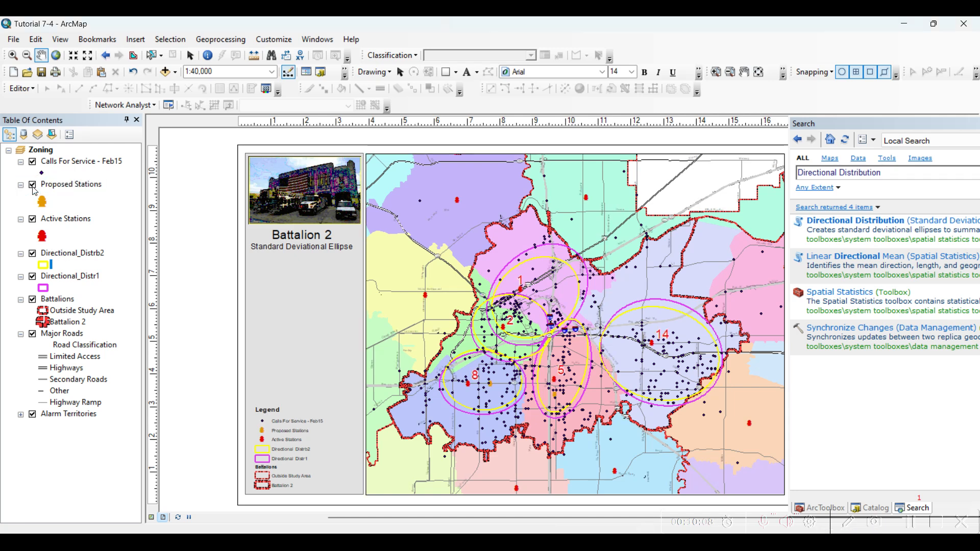
{"action": "left_click", "coordinate": [58, 185]}
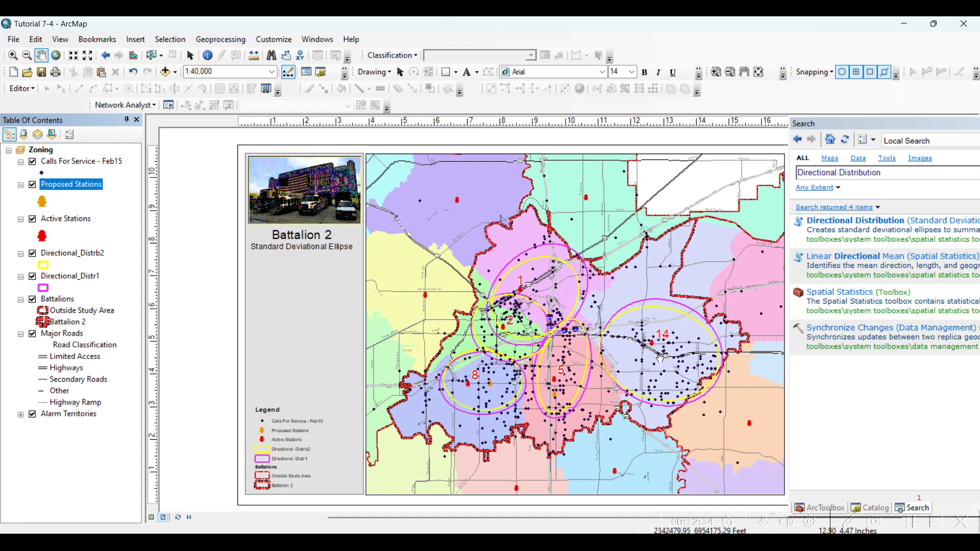
{"action": "left_click", "coordinate": [917, 526]}
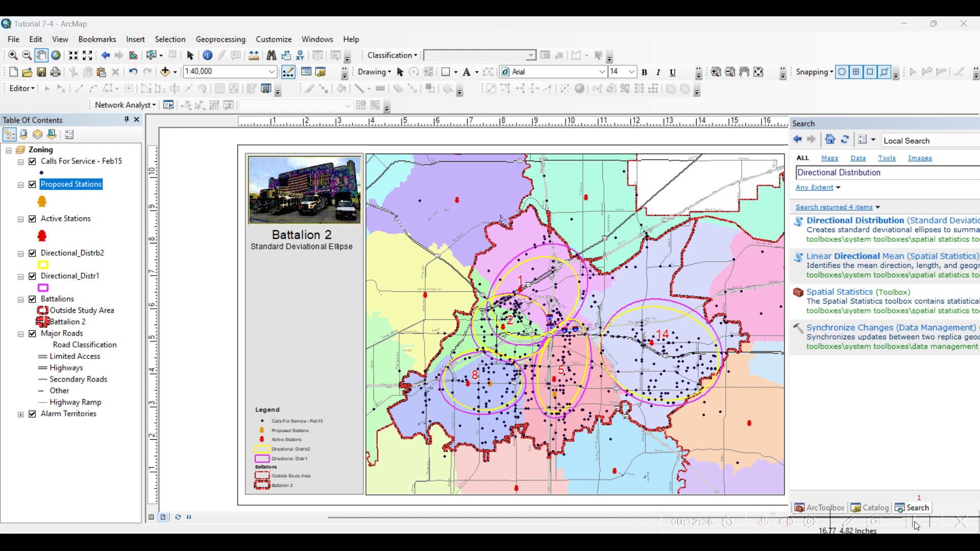